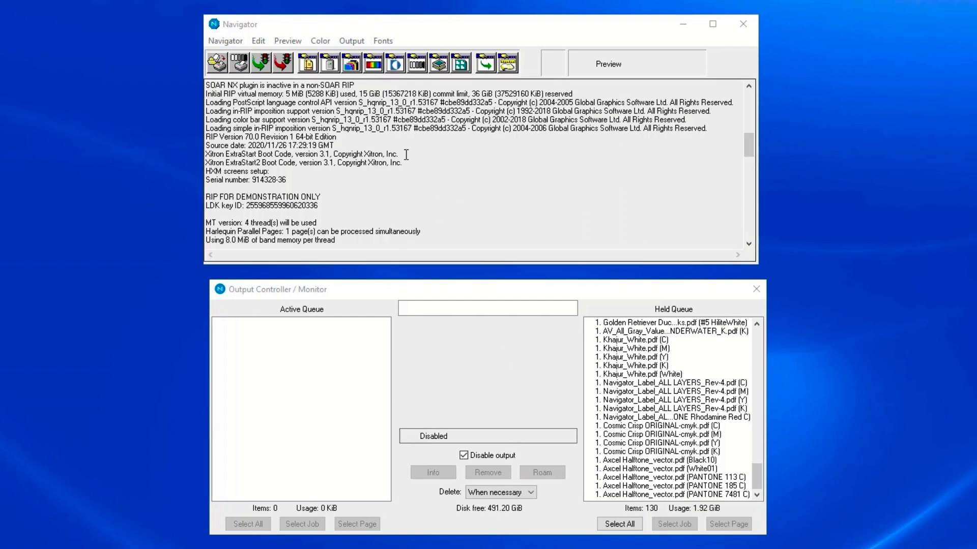
# Start a new page setup for the PT-R 8600 at 2400 dpi with Monochrome separation style
pyautogui.click(319, 64)
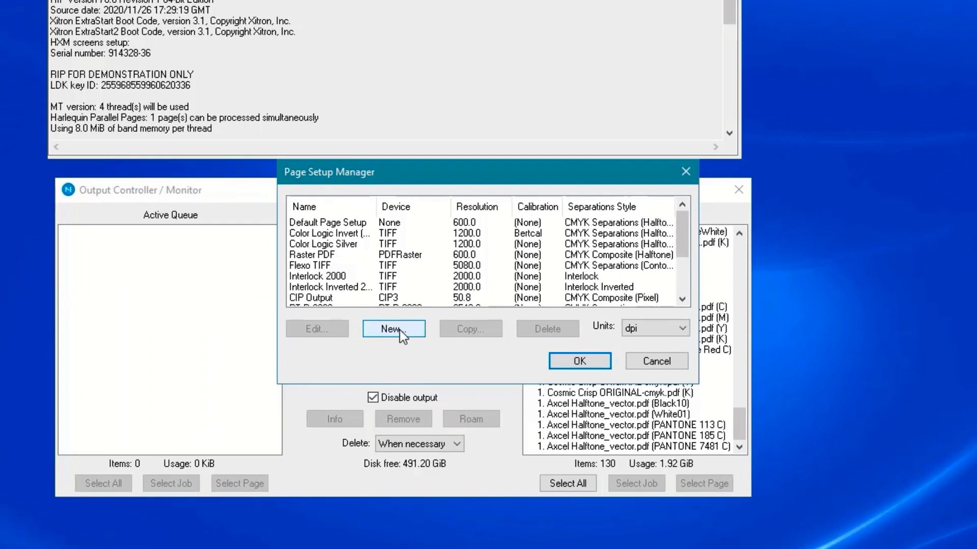
pyautogui.click(505, 401)
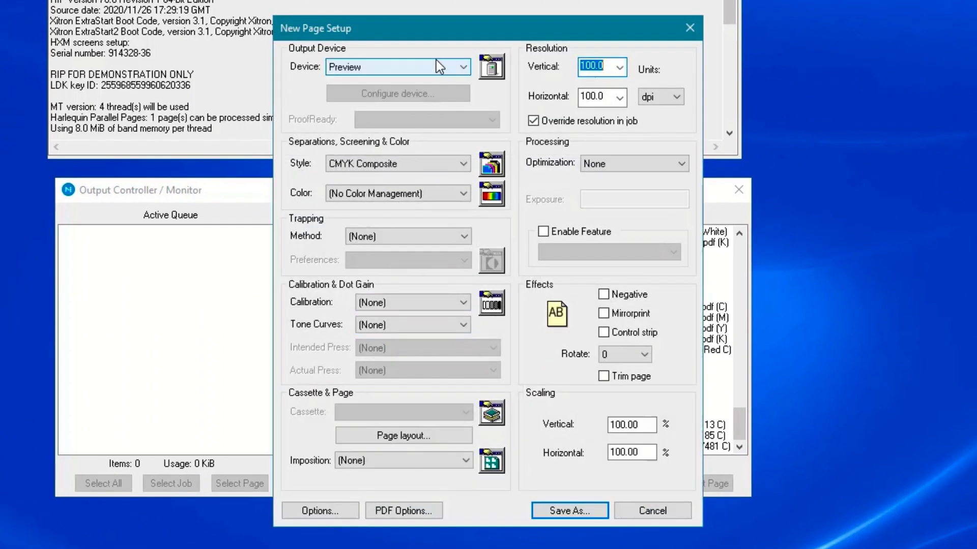
pyautogui.click(432, 67)
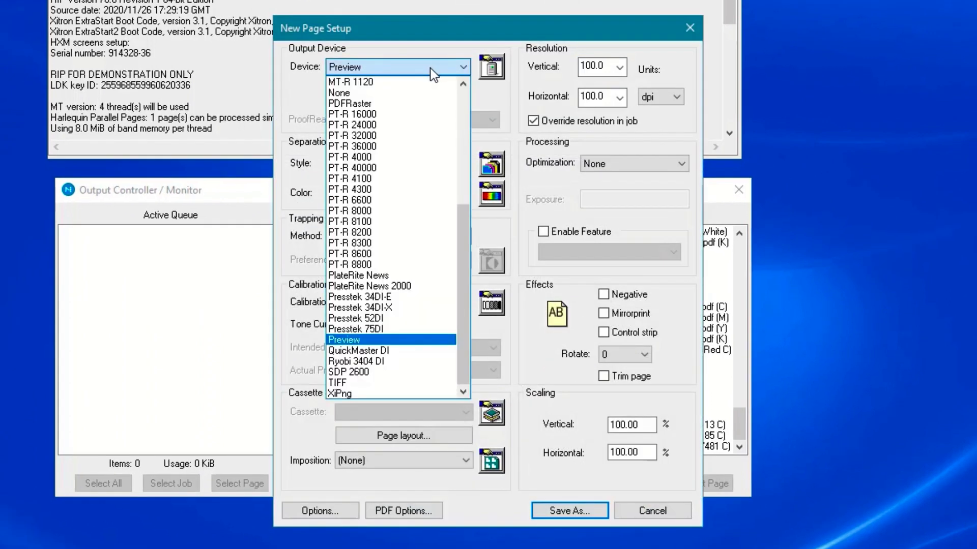
pyautogui.click(389, 253)
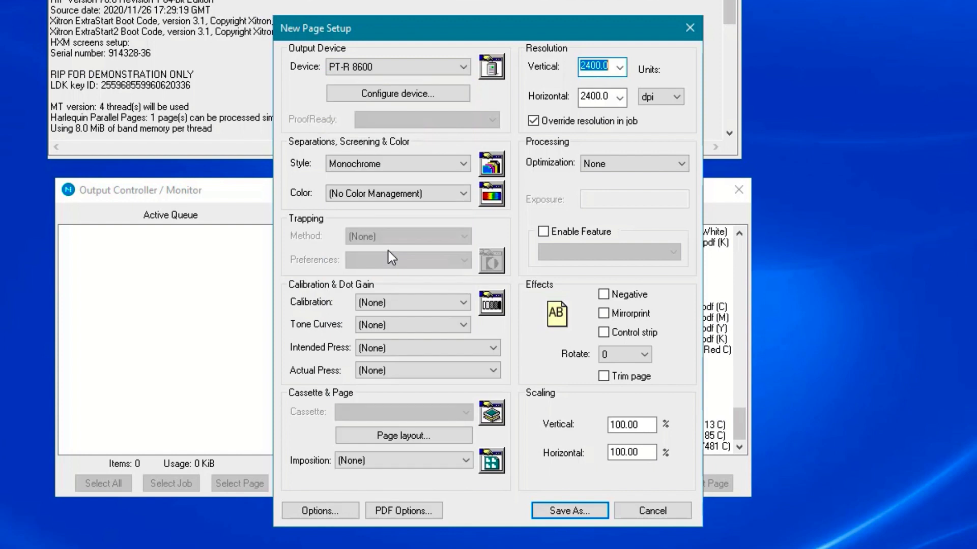
pyautogui.click(621, 67)
pyautogui.click(624, 66)
pyautogui.click(447, 166)
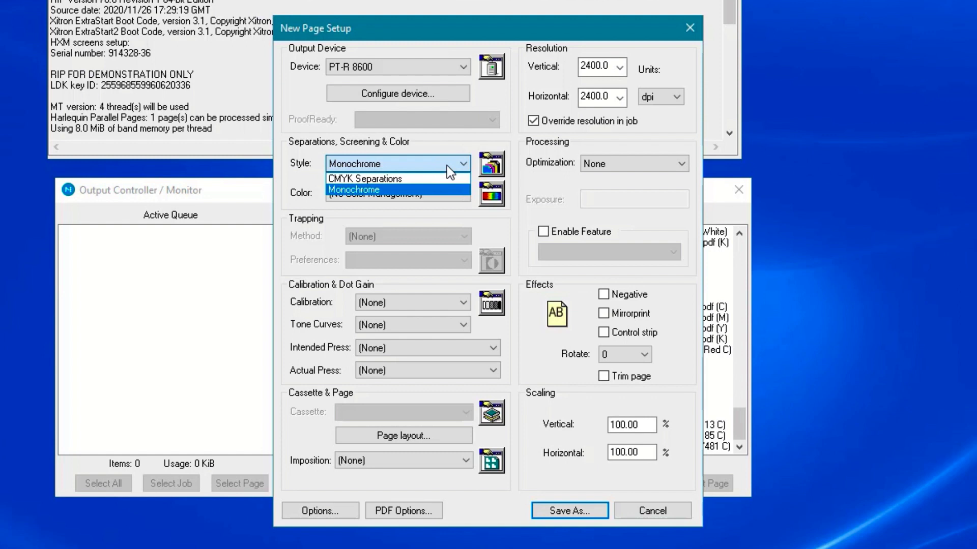
pyautogui.click(447, 166)
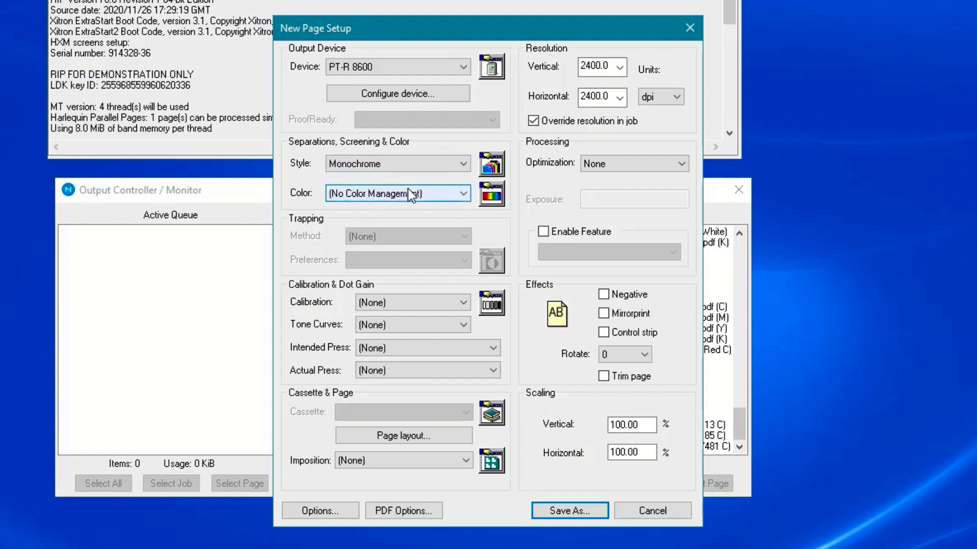
# Save the new page setup as 'Linear' and close the page setup list
pyautogui.click(570, 511)
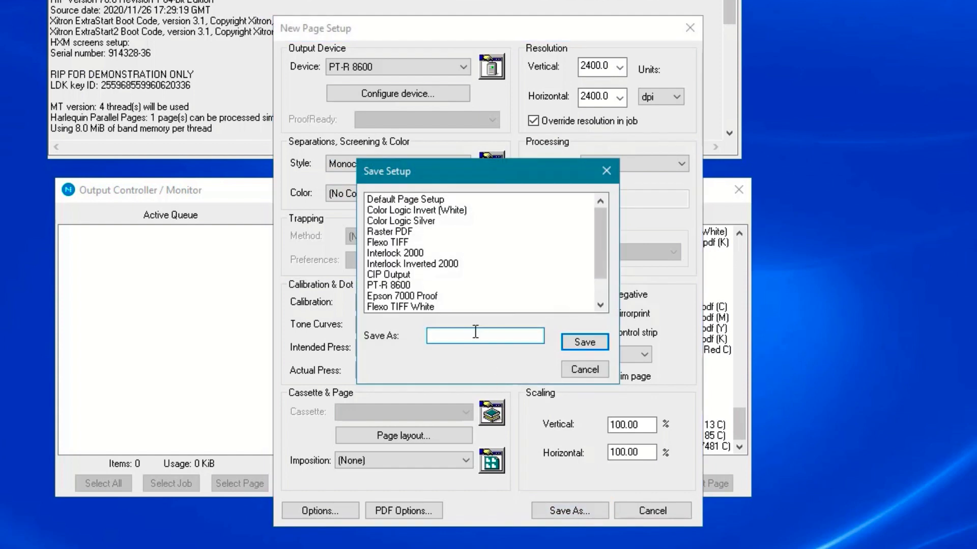
pyautogui.write('Linear')
pyautogui.click(581, 340)
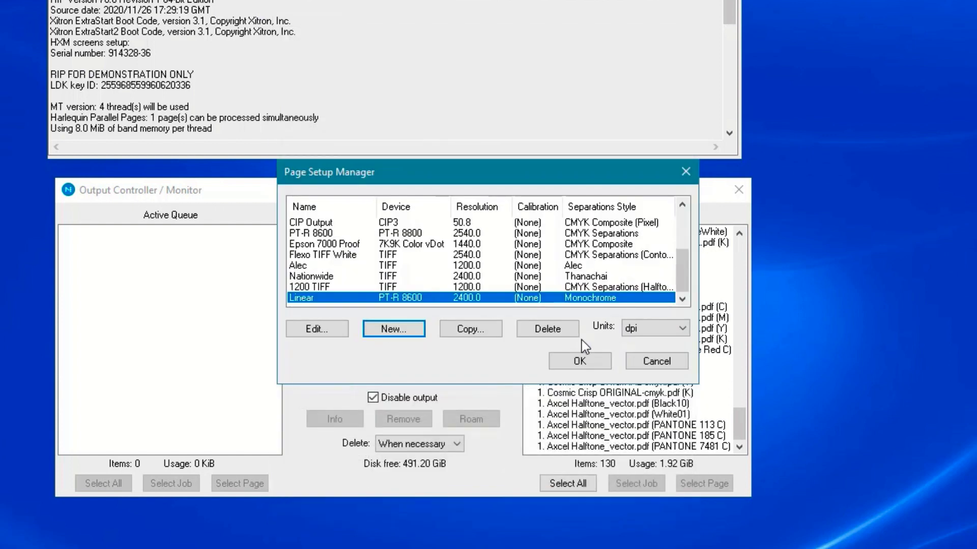
pyautogui.click(579, 361)
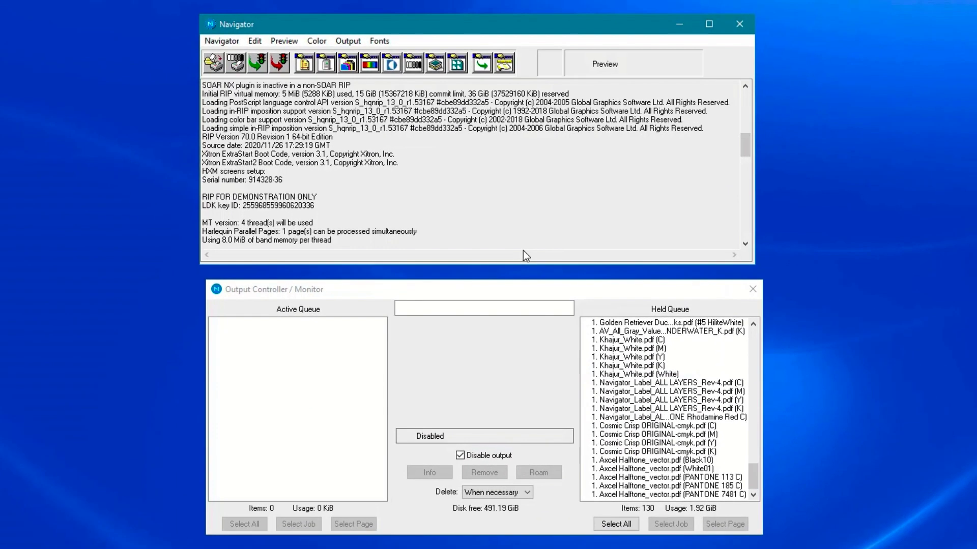
# Print an uncalibrated calibration target from the Linear page setup
pyautogui.click(236, 63)
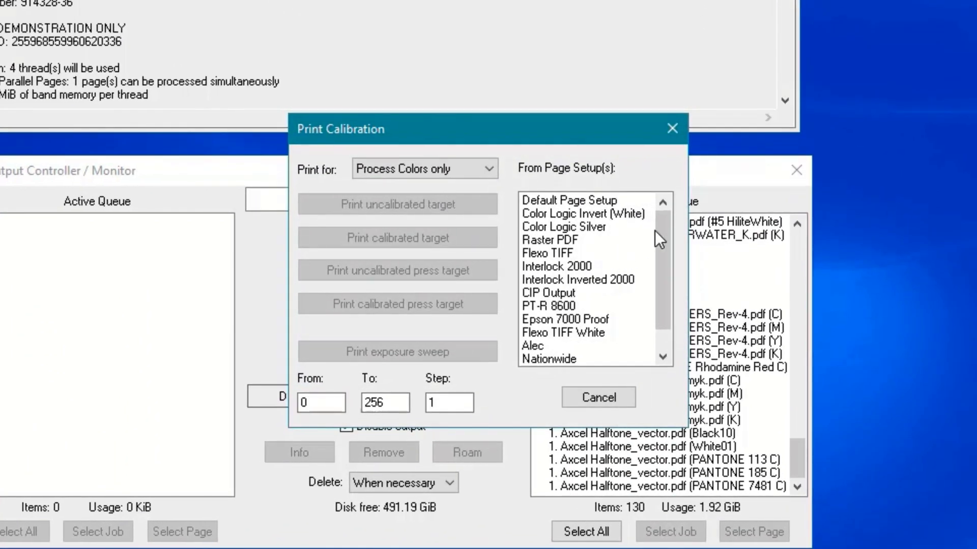
pyautogui.moveTo(663, 224); pyautogui.dragTo(663, 270)
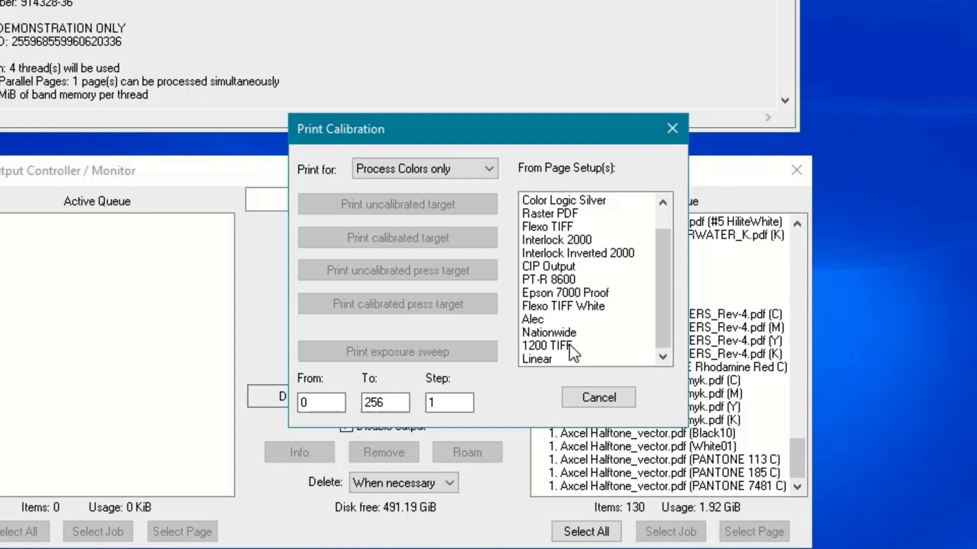
pyautogui.click(560, 358)
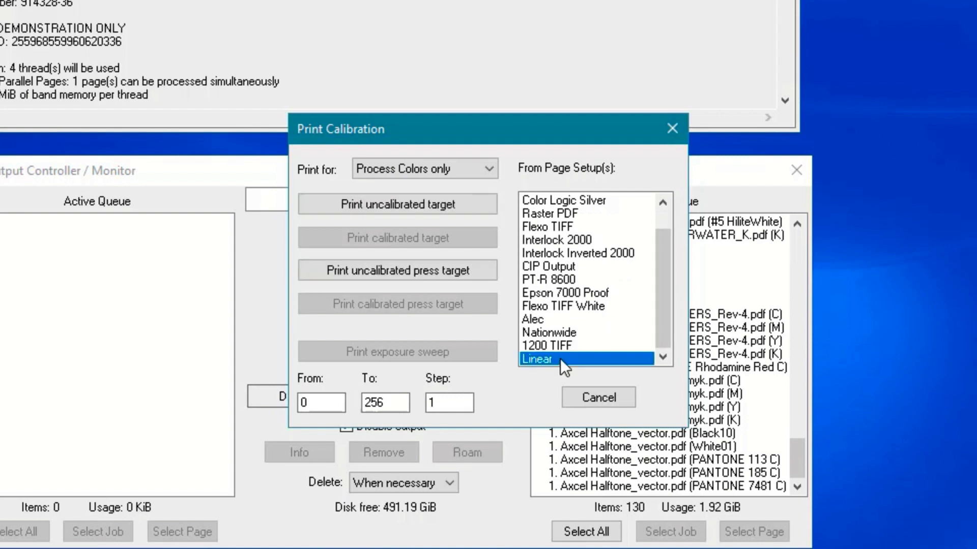
pyautogui.click(432, 203)
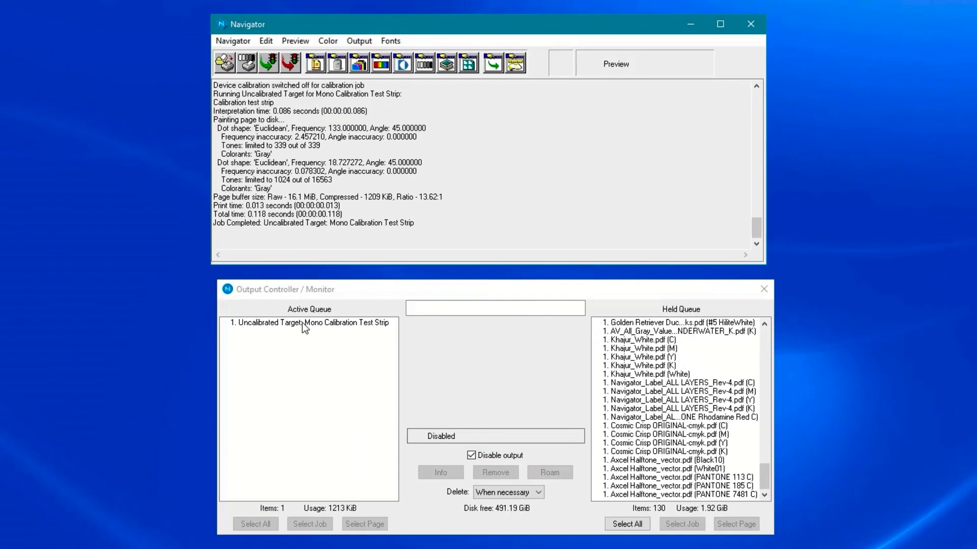
# Preview the Mono Calibration Test Strip job at full size, then as a reduced roam
pyautogui.click(302, 323)
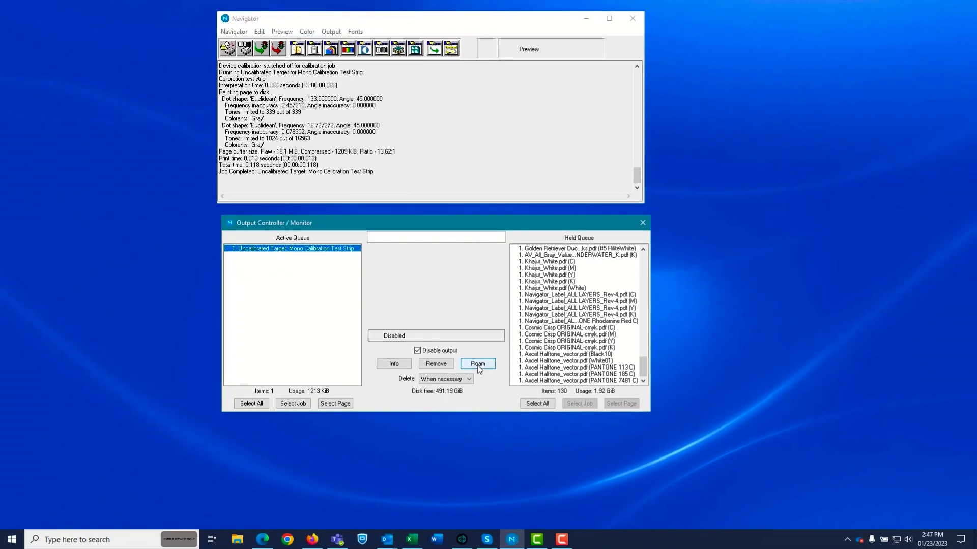
pyautogui.click(549, 473)
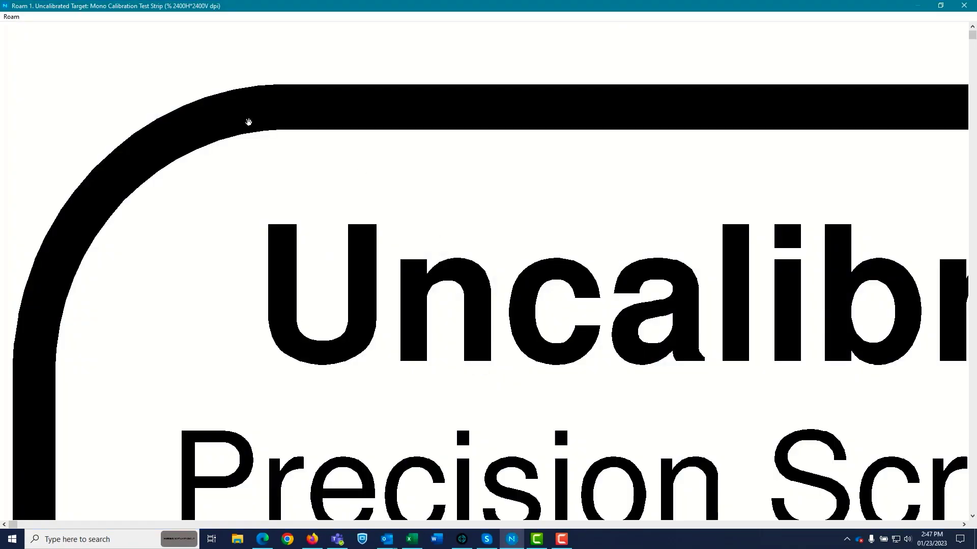
pyautogui.click(11, 16)
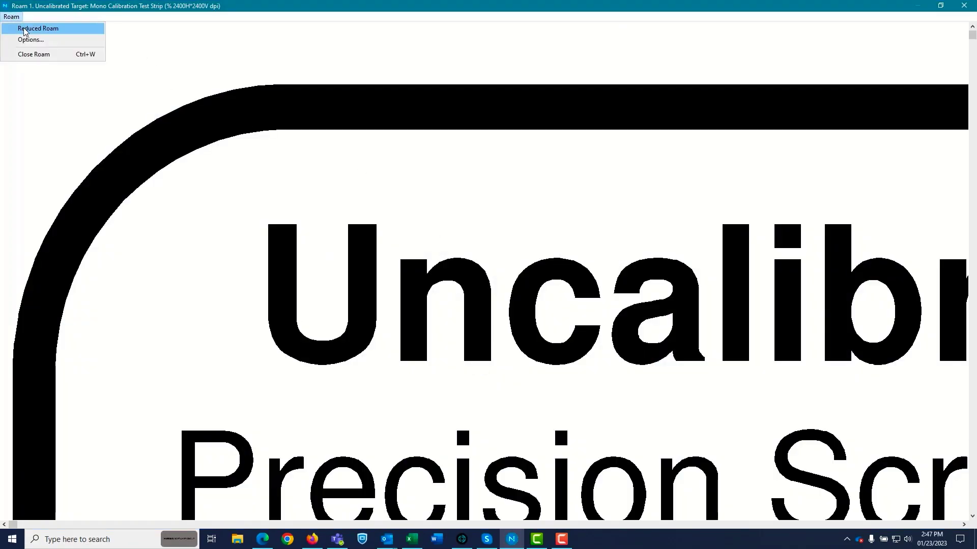
pyautogui.click(24, 29)
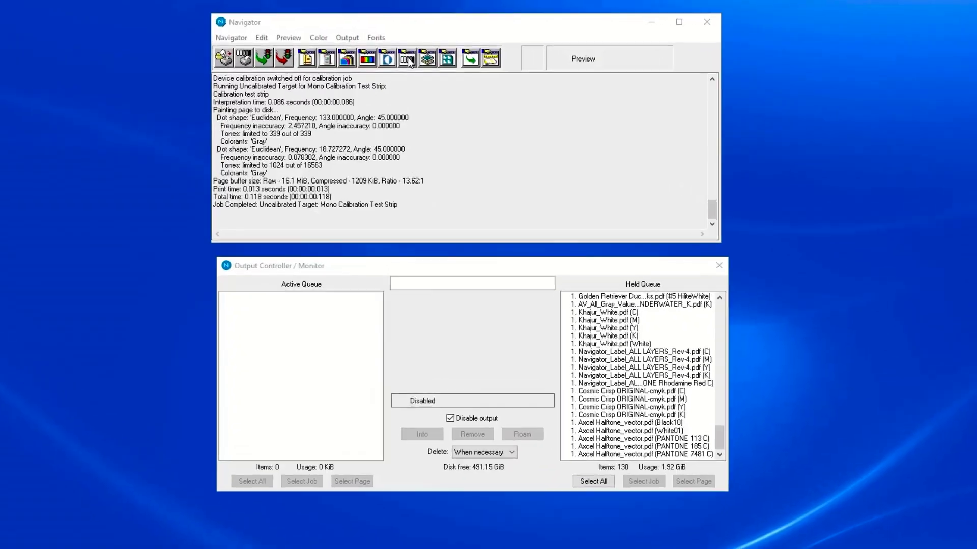
pyautogui.click(410, 62)
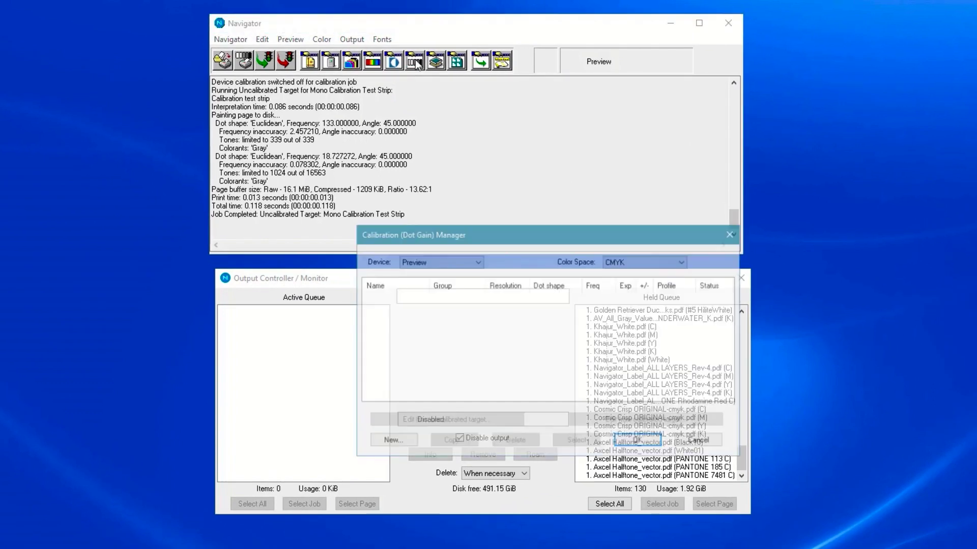
# Start a new Monochrome PT-R 8600 calibration from uncalibrated target readings
pyautogui.click(450, 261)
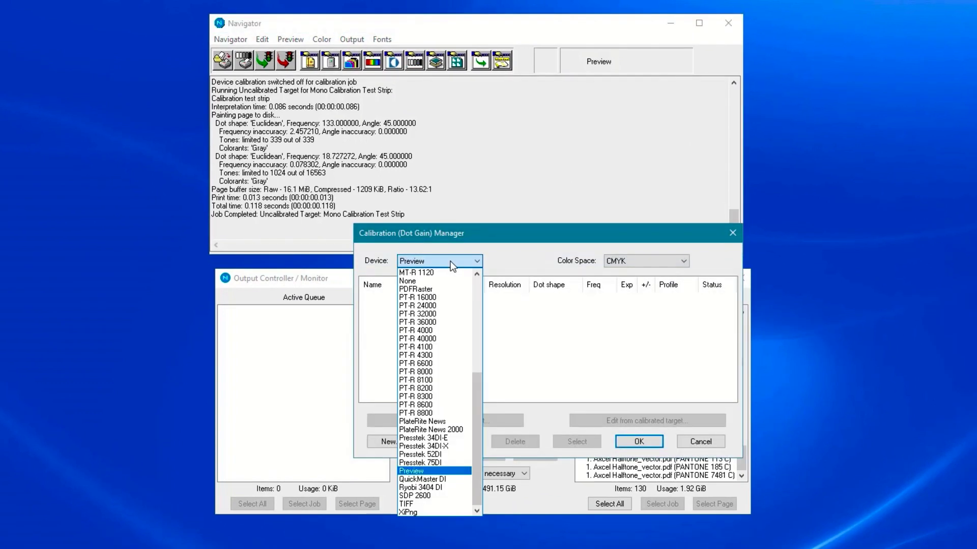
pyautogui.click(451, 405)
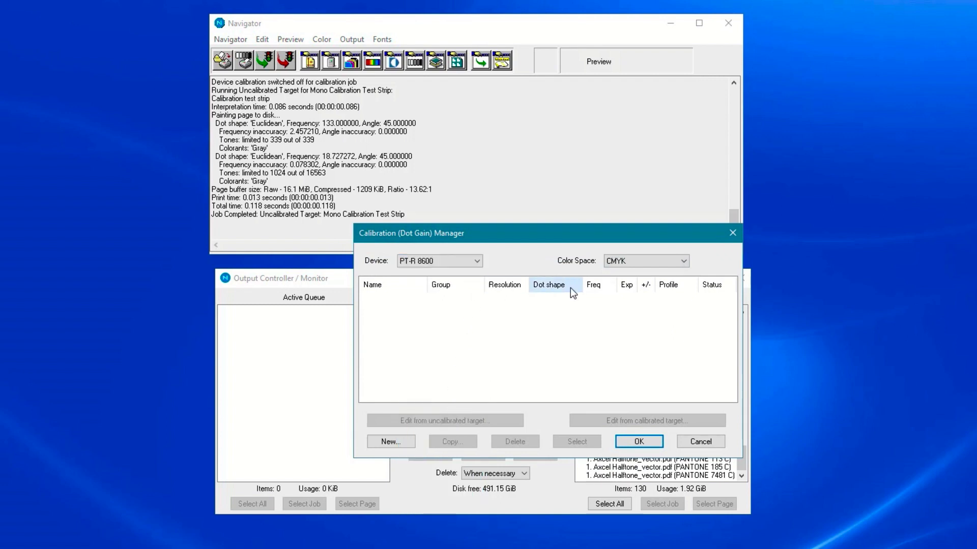
pyautogui.click(641, 260)
pyautogui.click(637, 282)
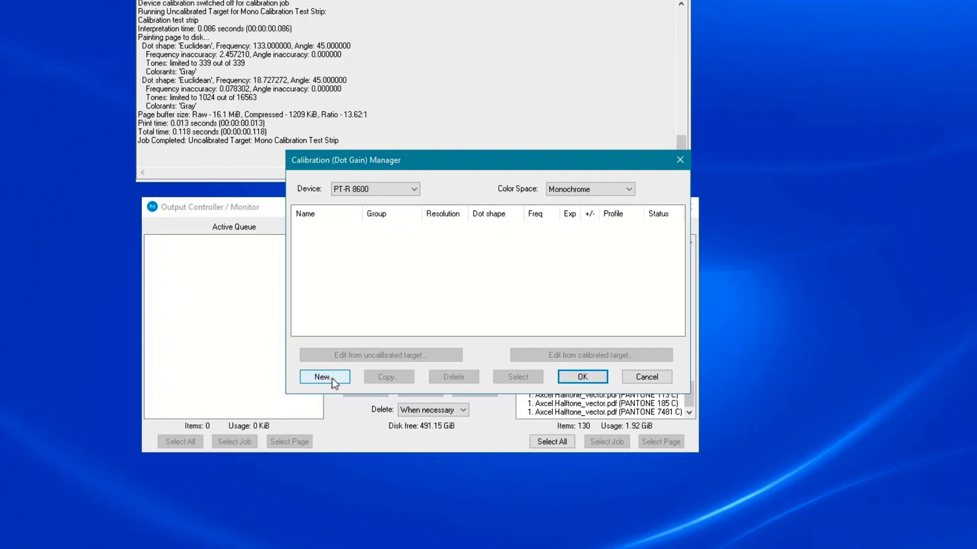
pyautogui.click(332, 378)
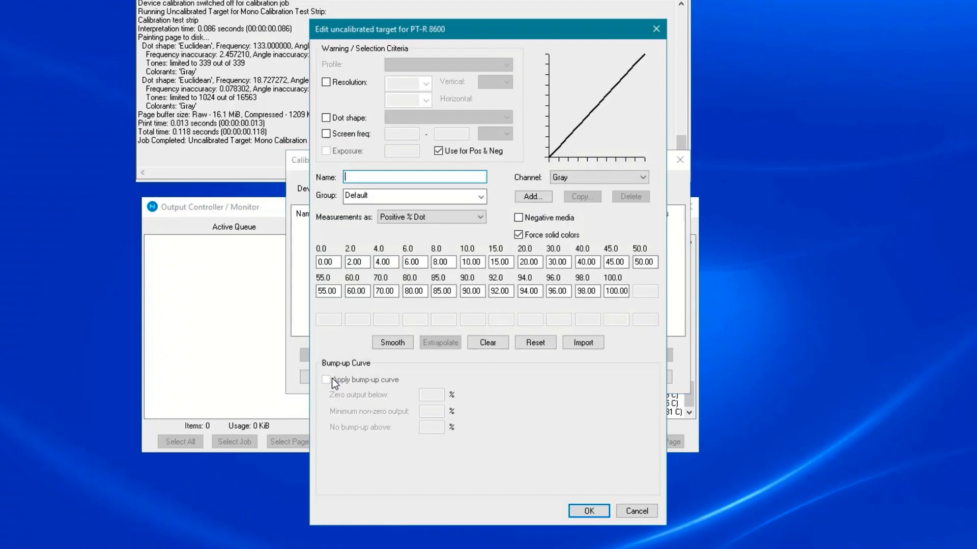
# Restrict the target to 2400 dpi, Euclidean dots and screen frequency, and name it '01/23/23 PTR_2400 dpi'
pyautogui.click(328, 82)
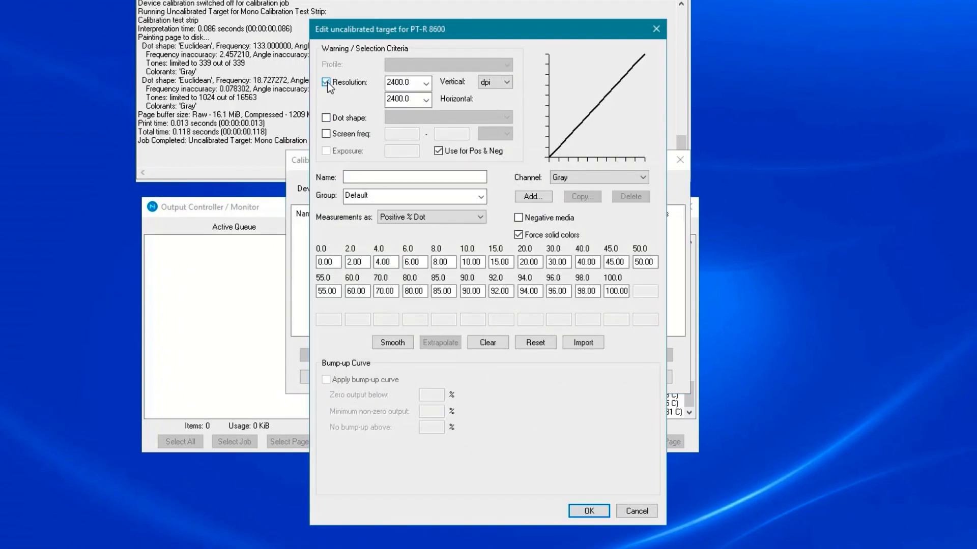
pyautogui.click(426, 85)
pyautogui.click(426, 85)
pyautogui.click(425, 85)
pyautogui.click(326, 119)
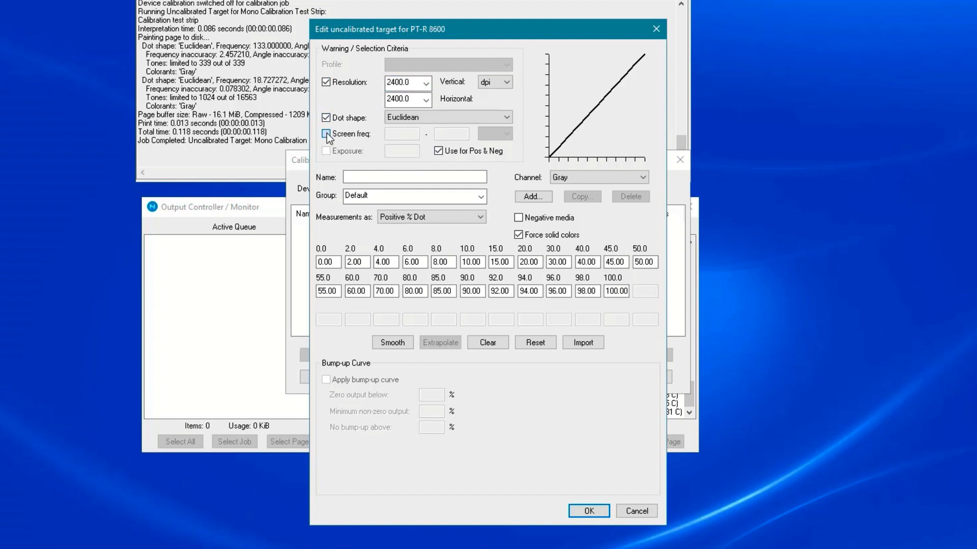
pyautogui.click(326, 133)
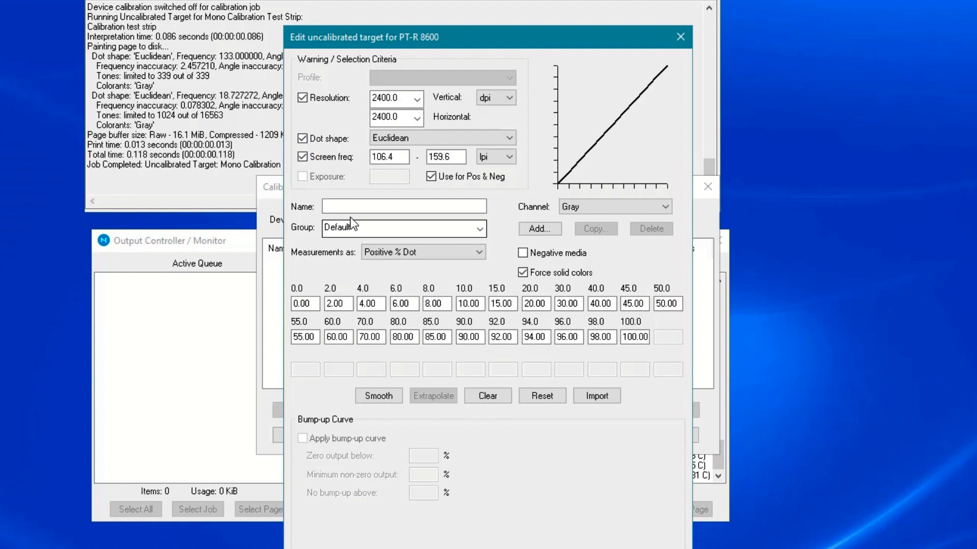
pyautogui.click(364, 177)
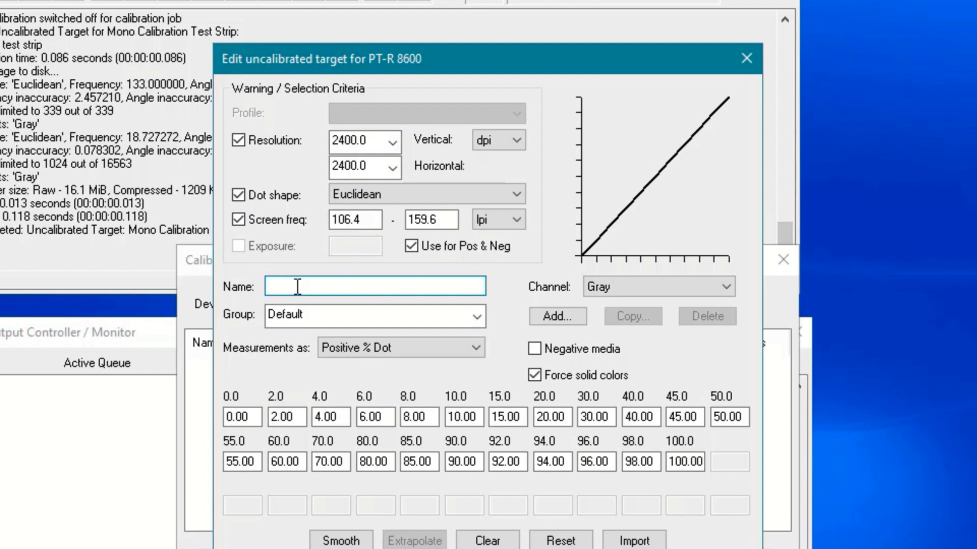
pyautogui.write('01/23/23 PTR_2400')
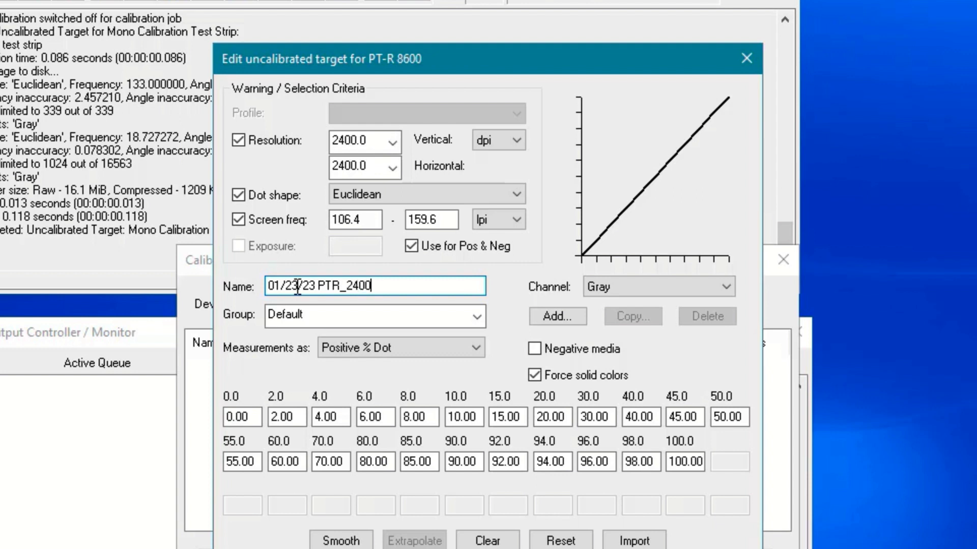
pyautogui.write(' dpi')
# Enter measured readings 4, 6, 9, 11, 13, 18, 24, 35, 45 and 51 for the lower tone steps
pyautogui.click(282, 413)
pyautogui.doubleClick(282, 413)
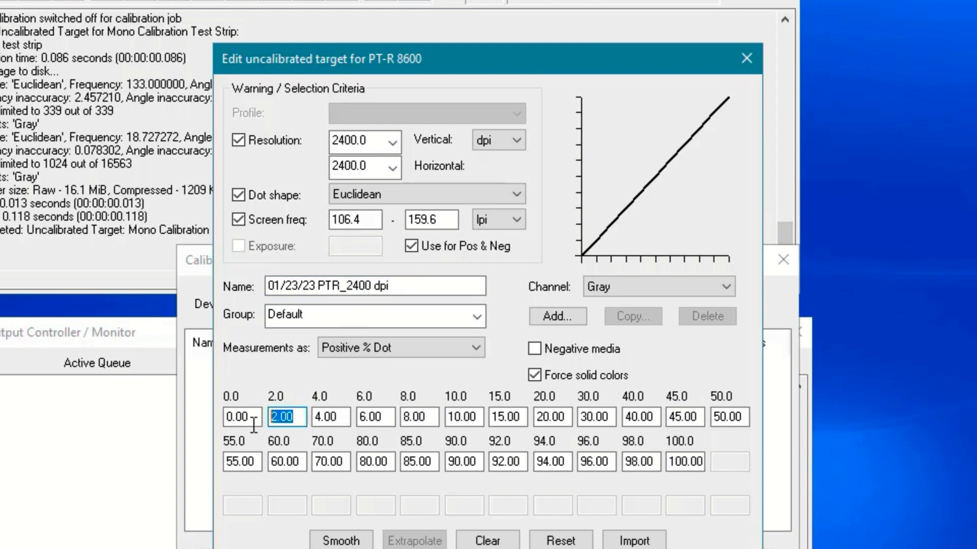
pyautogui.write('4')
pyautogui.press('Tab')
pyautogui.write('6')
pyautogui.press('Tab')
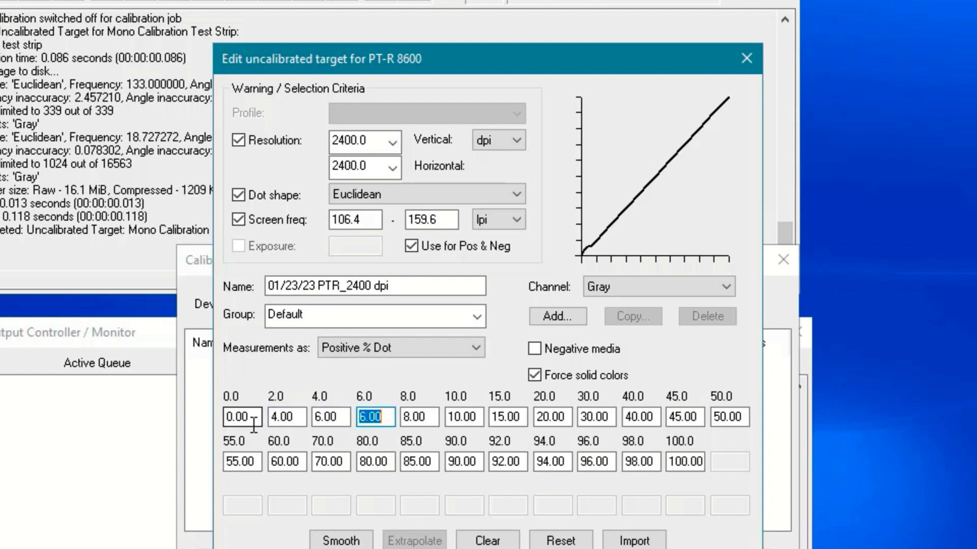
pyautogui.write('9')
pyautogui.press('Tab')
pyautogui.write('11')
pyautogui.press('Tab')
pyautogui.write('13')
pyautogui.press('Tab')
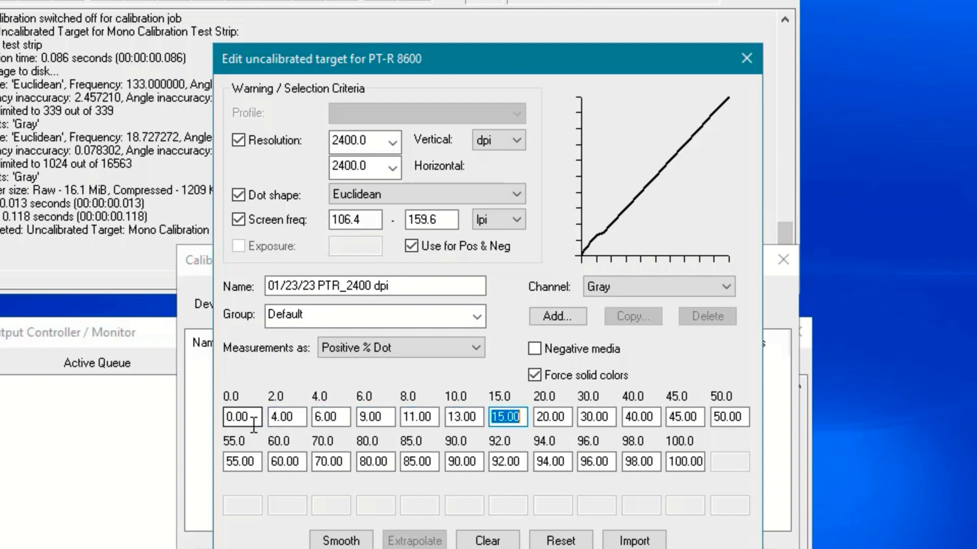
pyautogui.write('18')
pyautogui.press('Tab')
pyautogui.write('24')
pyautogui.press('Tab')
pyautogui.write('35')
pyautogui.press('Tab')
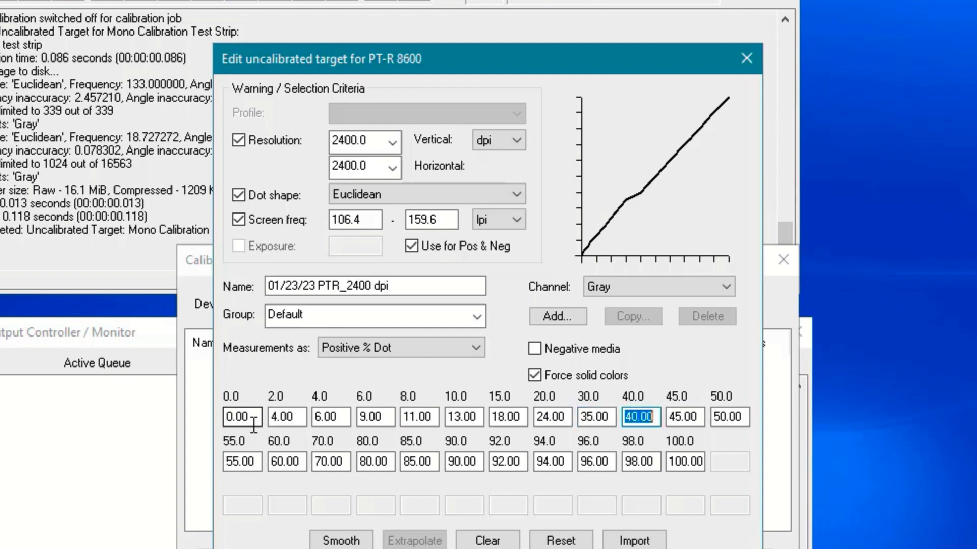
pyautogui.write('45')
pyautogui.press('Tab')
pyautogui.write('51')
pyautogui.press('Tab')
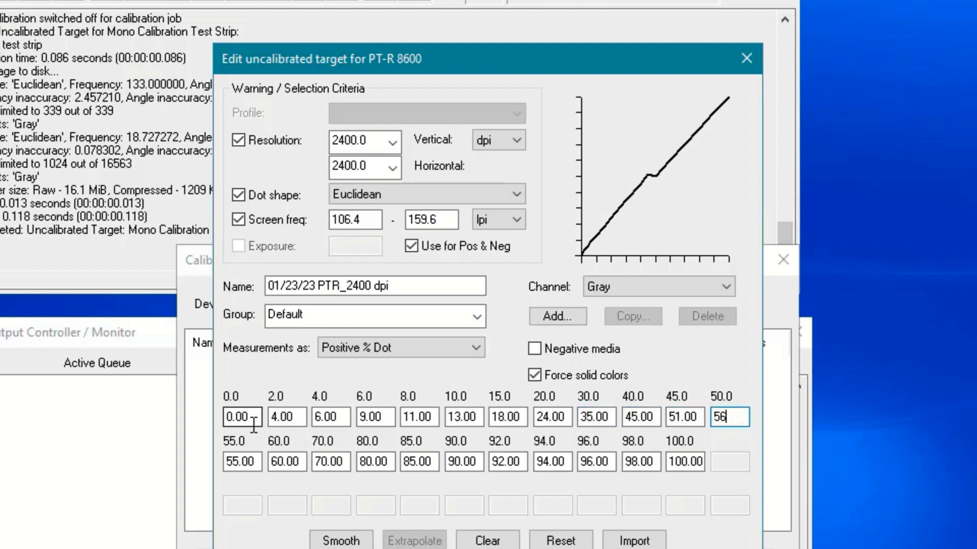
# Enter the remaining readings 61, 65, 75, 84, 90, 94, 96, 99, 100, 100 and save the calibration
pyautogui.press('Tab')
pyautogui.write('61')
pyautogui.press('Tab')
pyautogui.write('65')
pyautogui.press('Tab')
pyautogui.write('7')
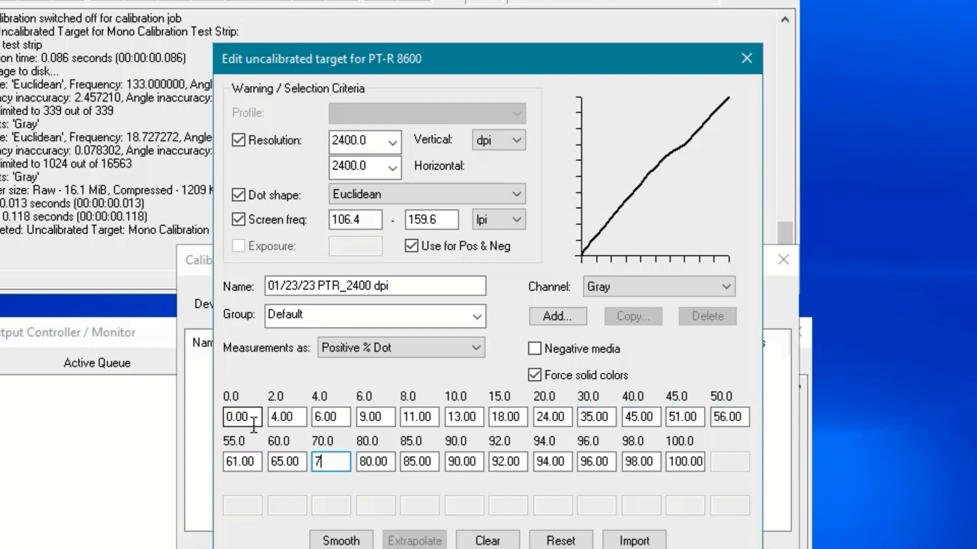
pyautogui.write('5')
pyautogui.press('Tab')
pyautogui.write('84')
pyautogui.press('Tab')
pyautogui.write('9')
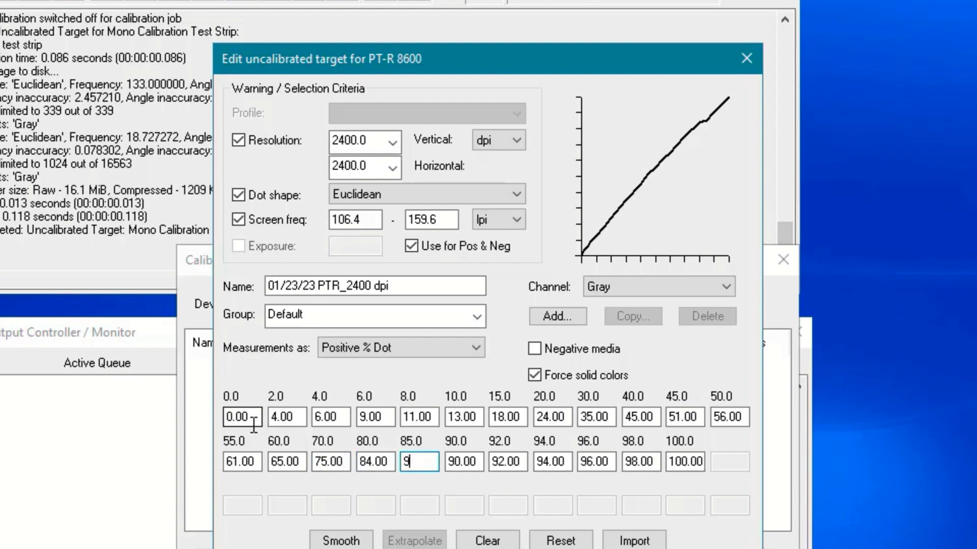
pyautogui.write('0')
pyautogui.press('Tab')
pyautogui.write('94')
pyautogui.press('Tab')
pyautogui.write('96')
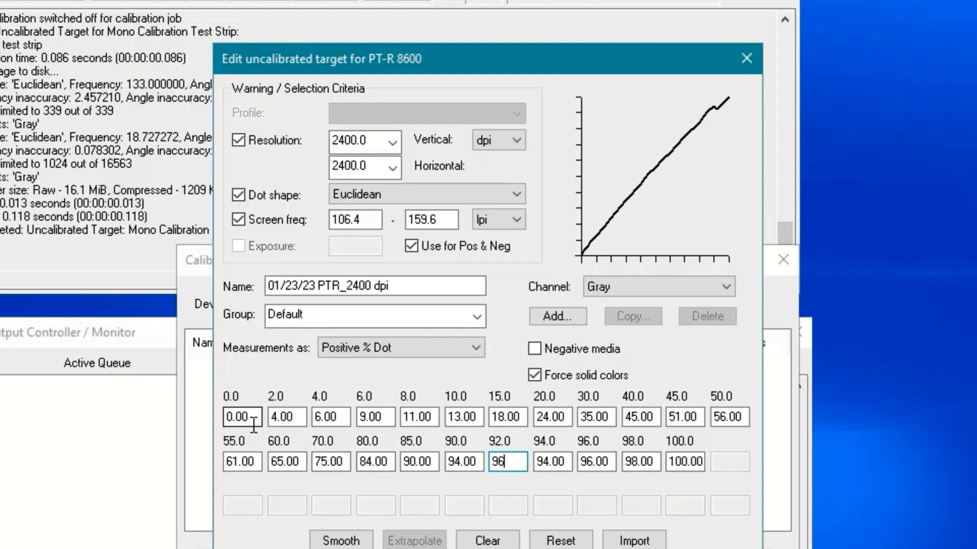
pyautogui.press('Tab')
pyautogui.write('99')
pyautogui.press('Tab')
pyautogui.write('100')
pyautogui.press('Tab')
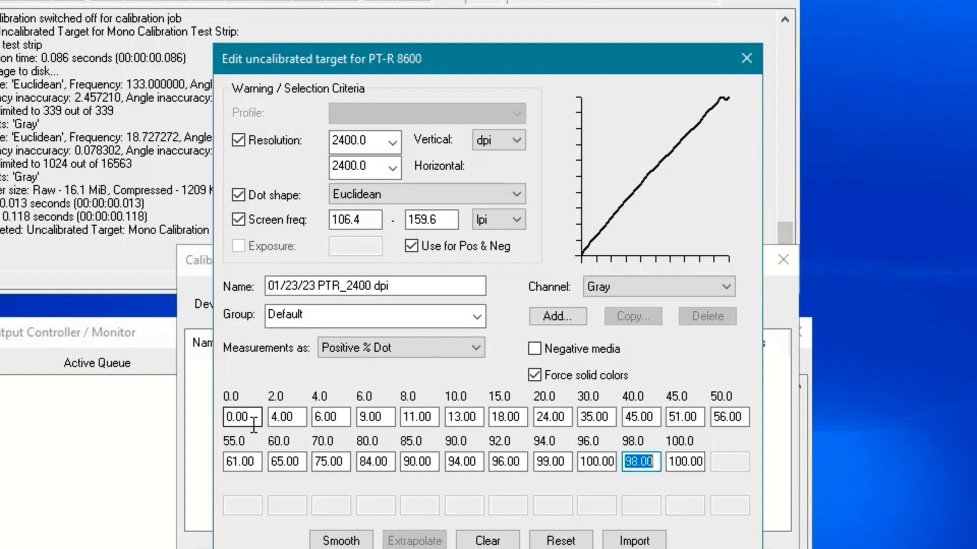
pyautogui.write('100')
pyautogui.press('Tab')
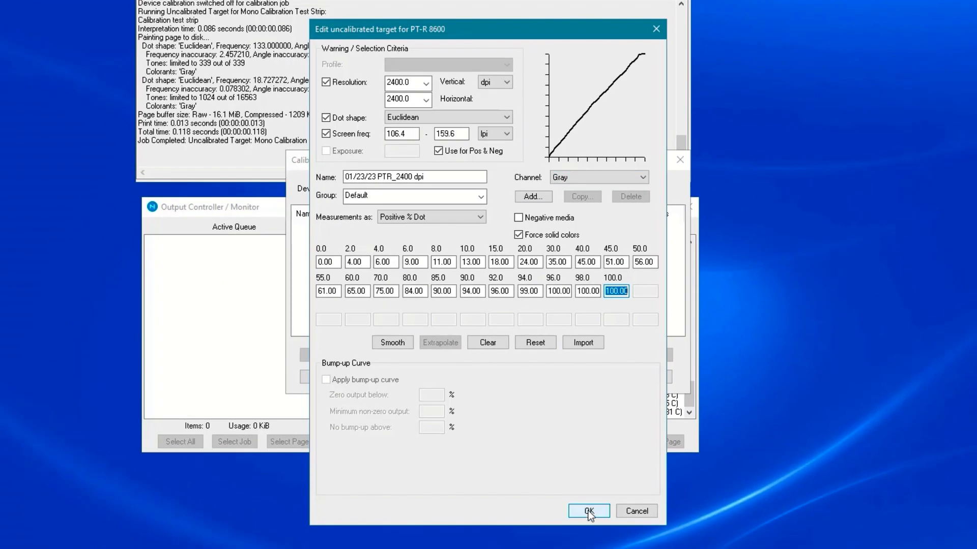
pyautogui.click(588, 511)
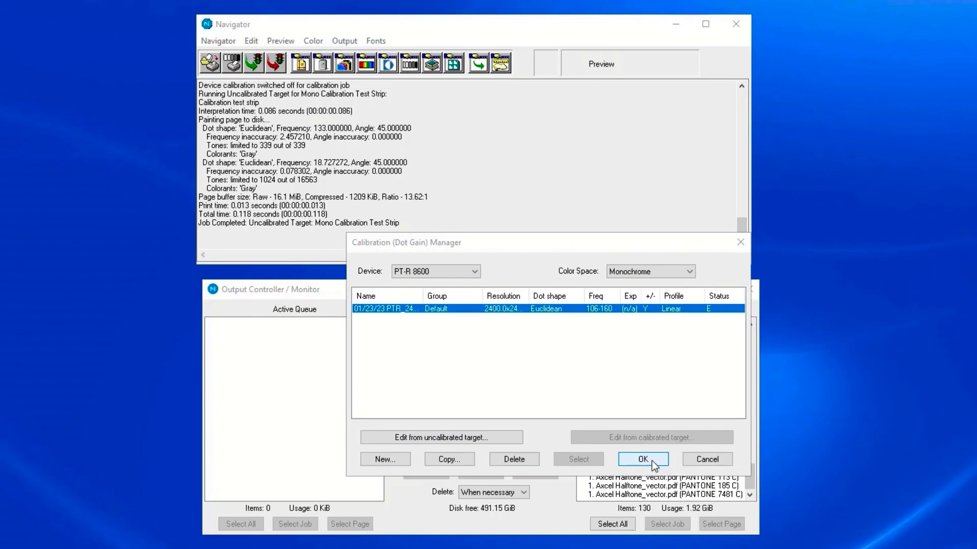
pyautogui.click(643, 459)
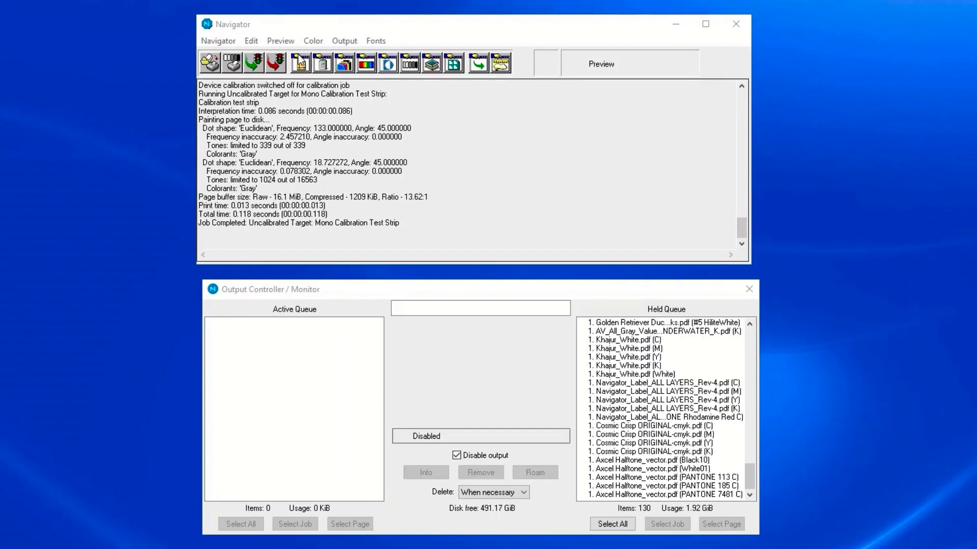
# Set the PT-R 8600 page setup's calibration to 01/23/23 PTR_2400 dpi and save it
pyautogui.click(294, 66)
pyautogui.click(294, 66)
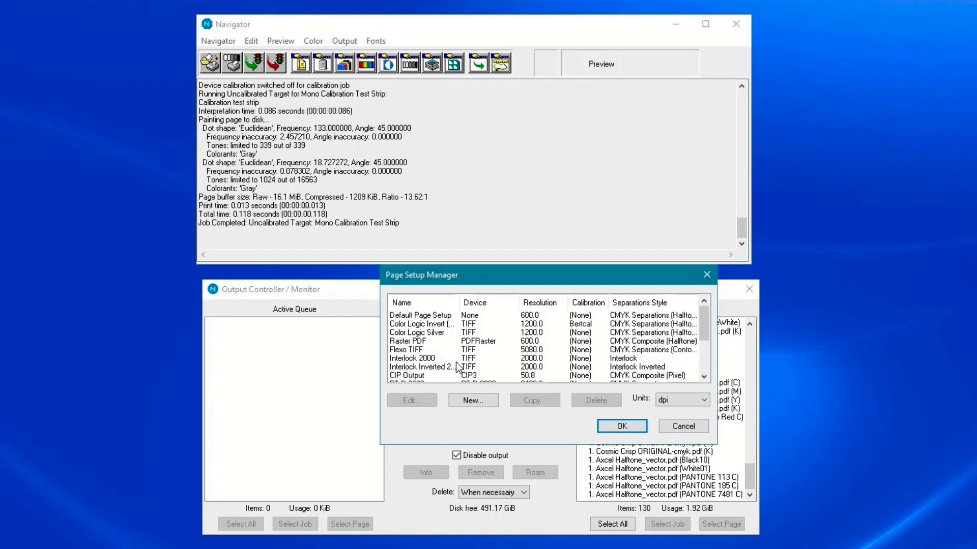
pyautogui.scroll(-1, 436, 348)
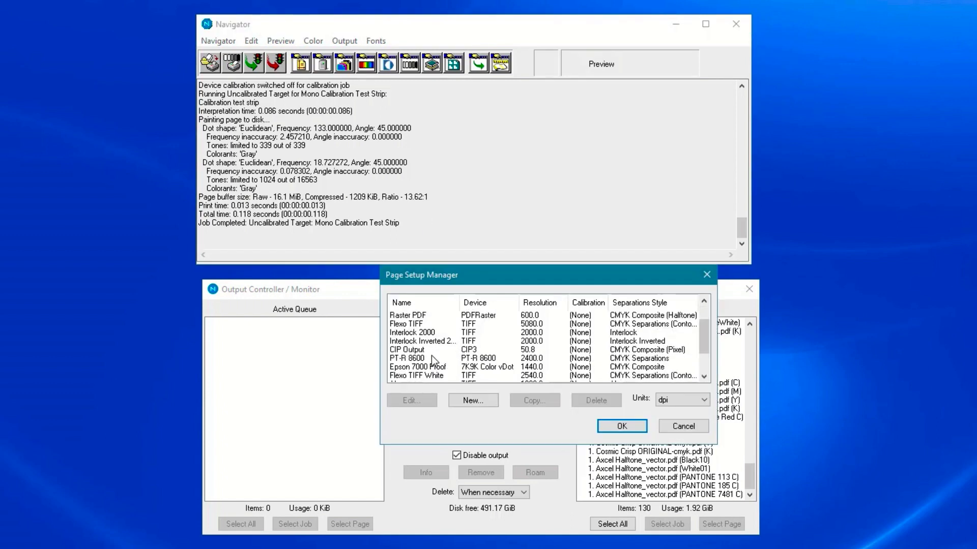
pyautogui.click(432, 358)
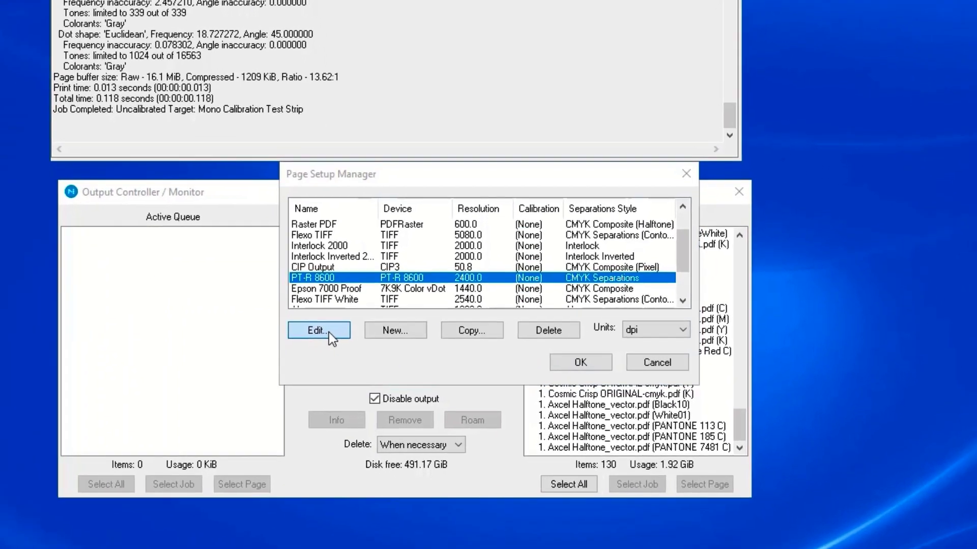
pyautogui.click(328, 332)
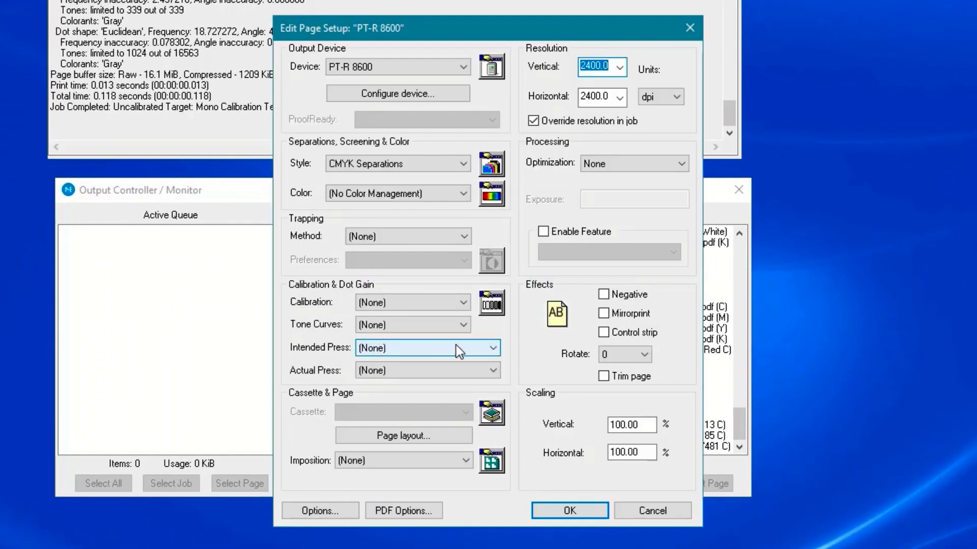
pyautogui.click(468, 303)
pyautogui.click(452, 327)
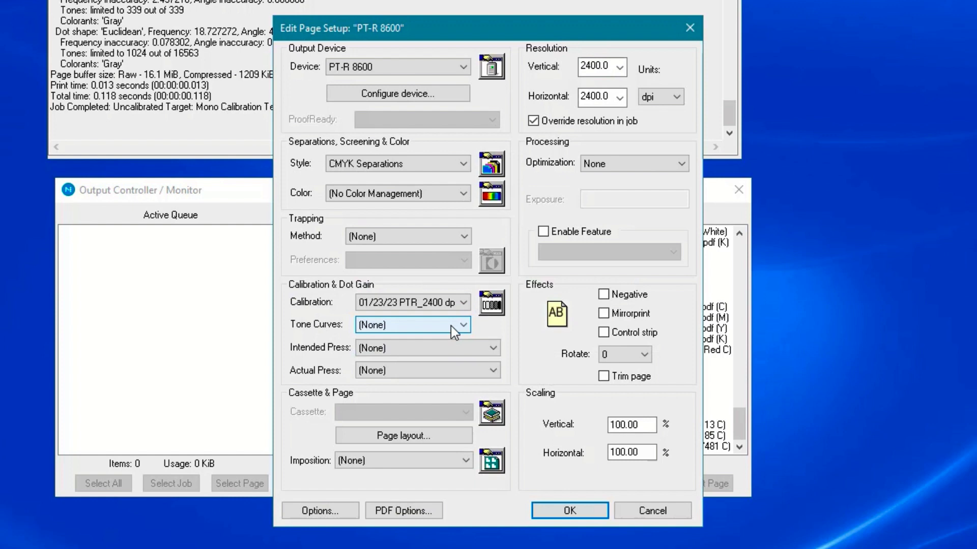
pyautogui.click(564, 512)
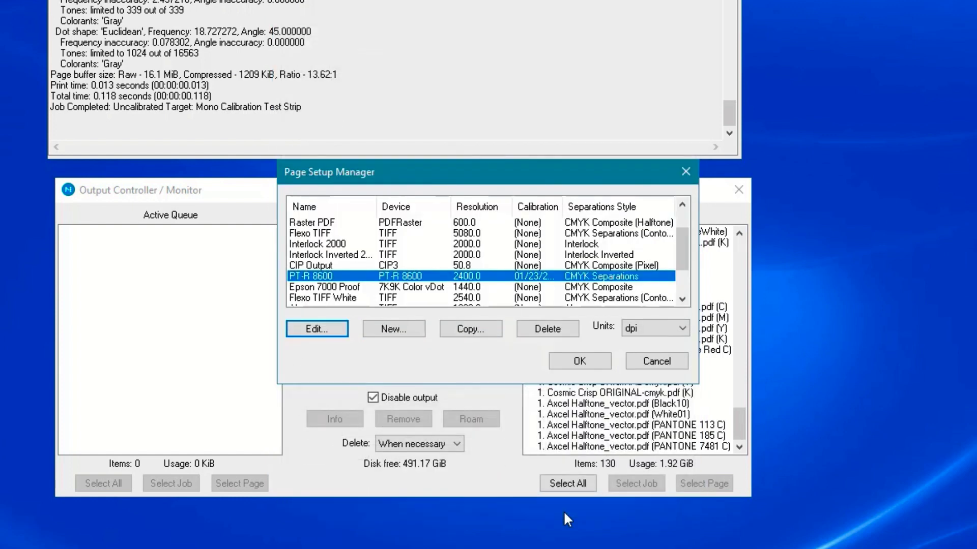
pyautogui.click(579, 362)
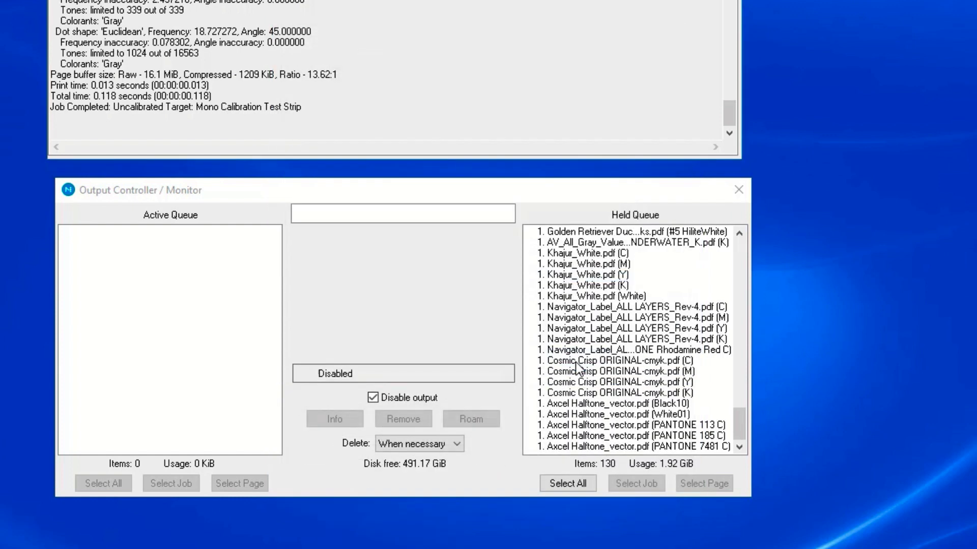